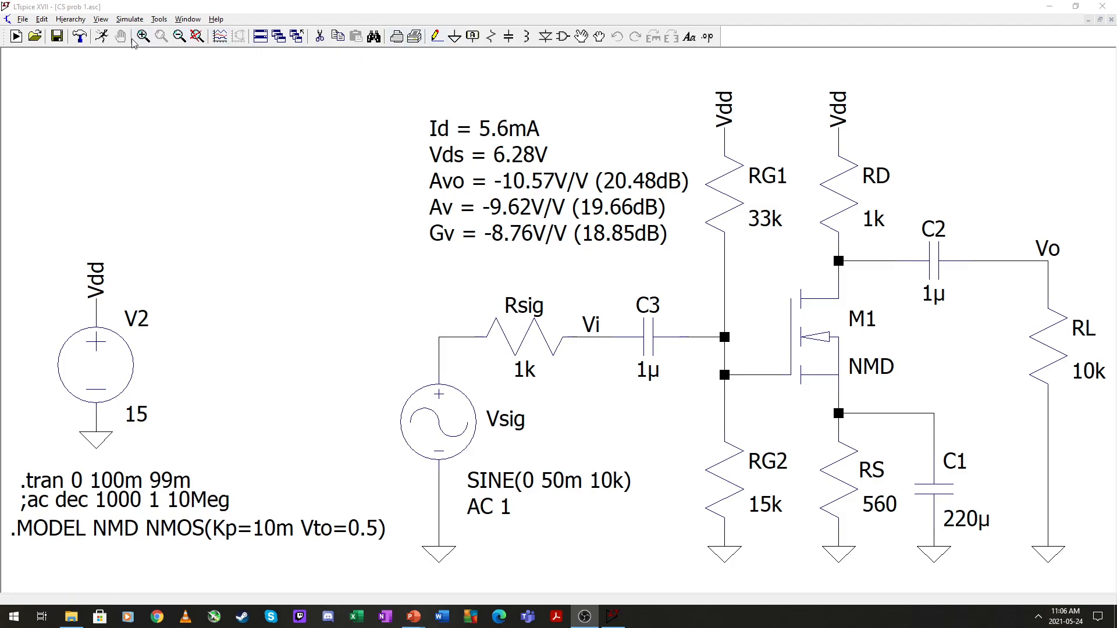
# - Run the transient simulation and plot the Vsig node, Vi and Vo voltages together, finishing with only Vo in the plot
pyautogui.click(103, 37)
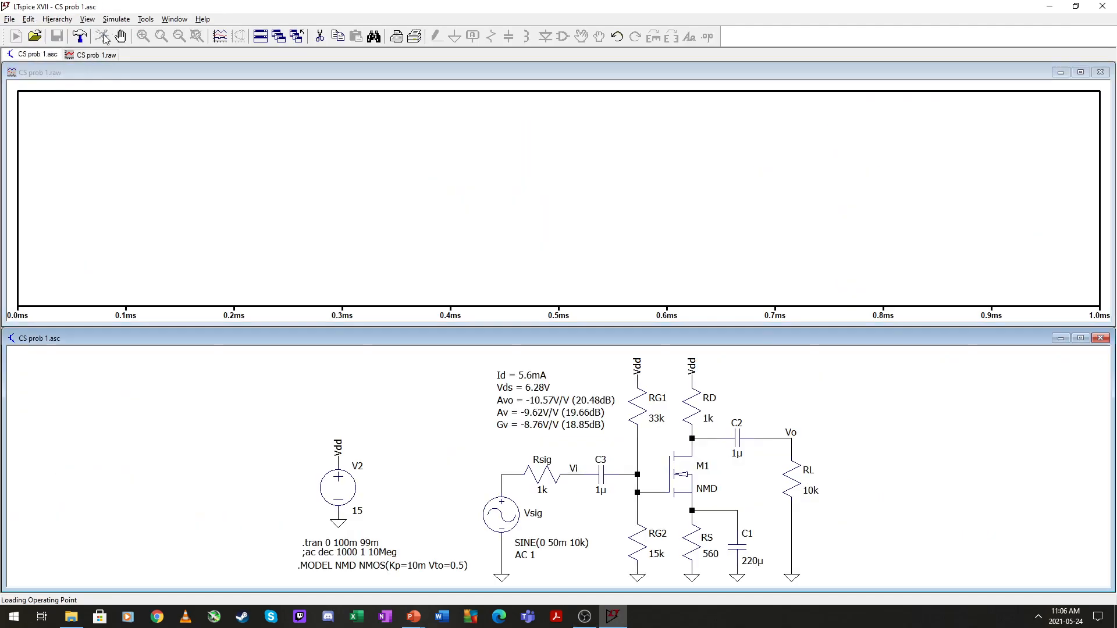
pyautogui.click(515, 472)
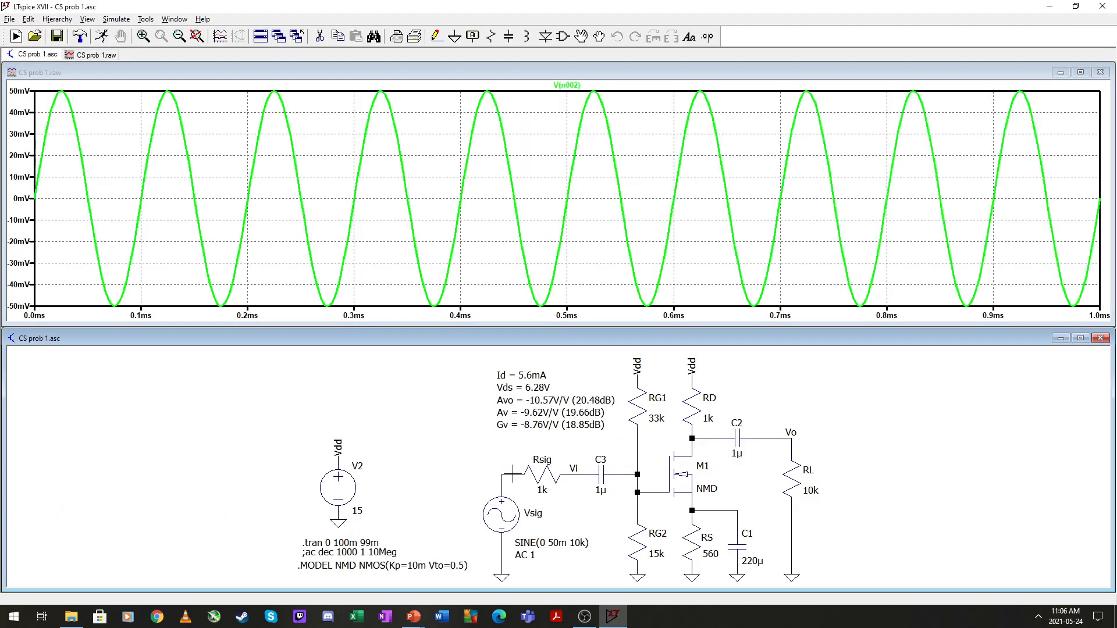
pyautogui.click(582, 474)
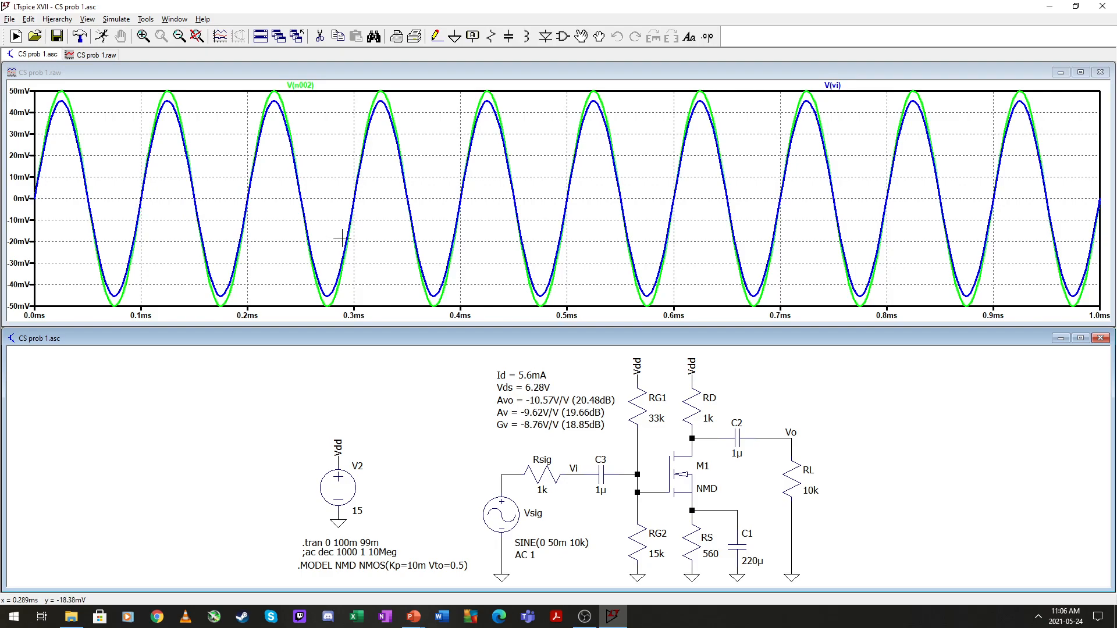
pyautogui.click(775, 433)
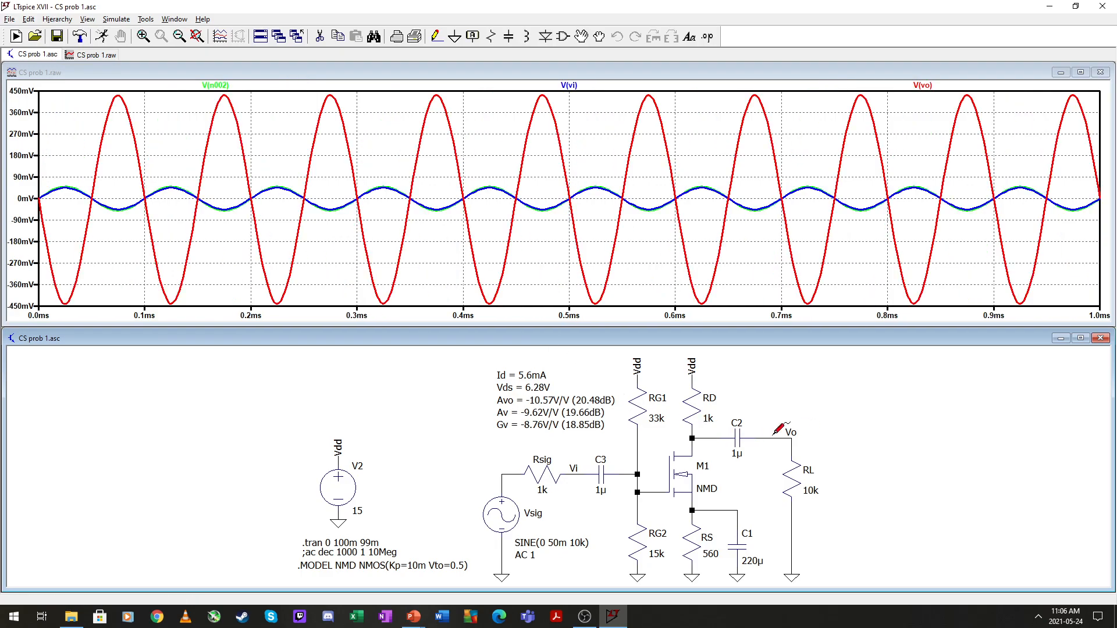
pyautogui.click(772, 435)
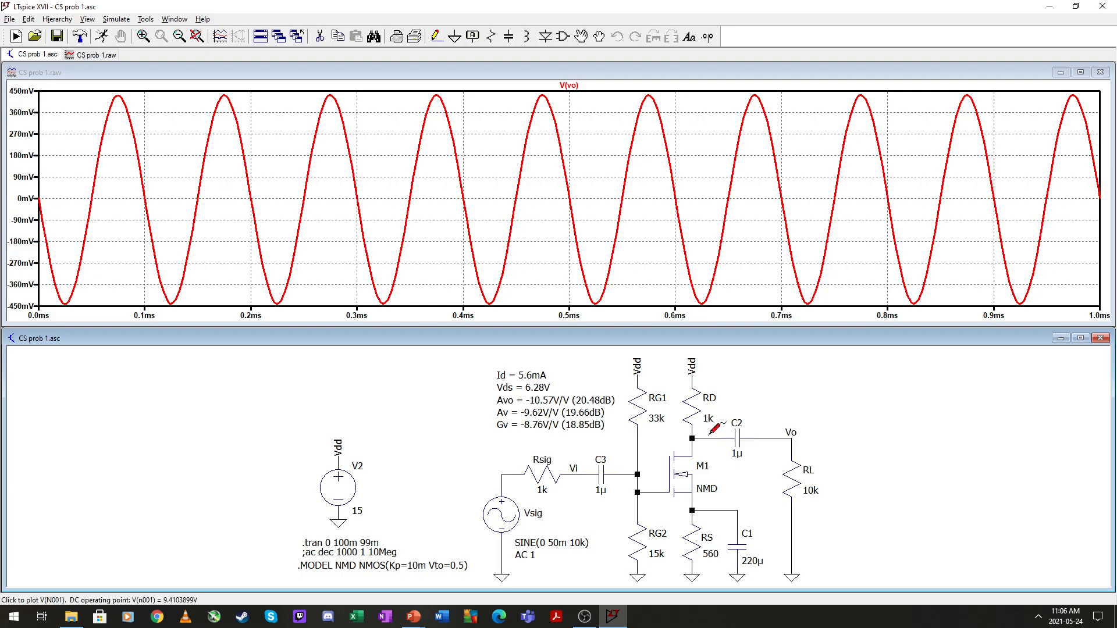
# - Plot in turn the RD current, M1's source voltage, M1's drain voltage, both voltages together, and Vo alone
pyautogui.click(692, 406)
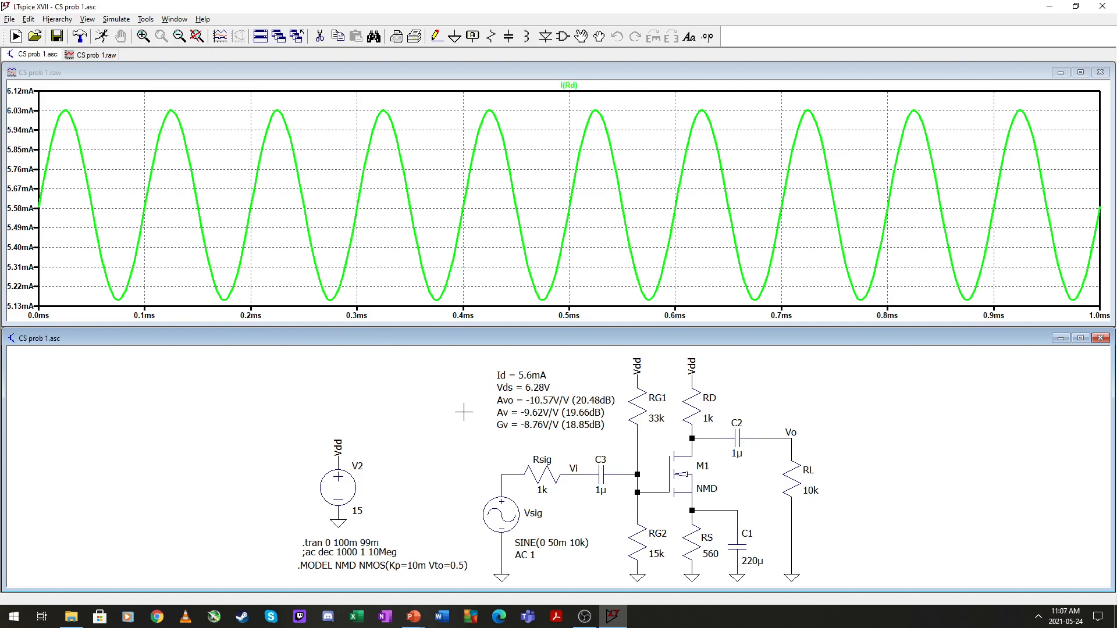
pyautogui.click(693, 511)
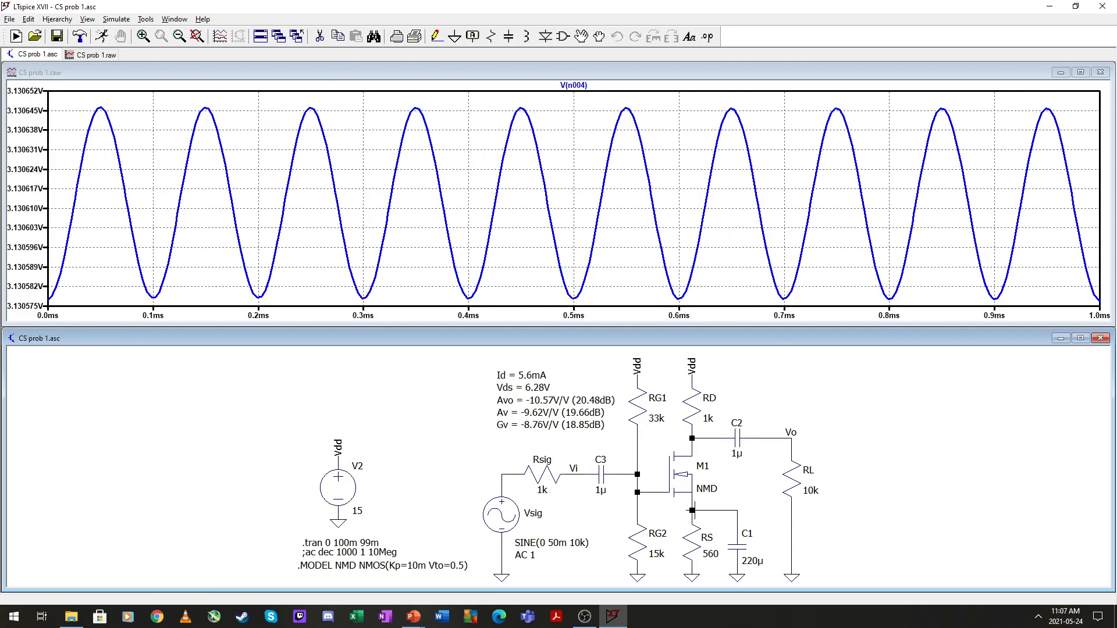
pyautogui.click(711, 437)
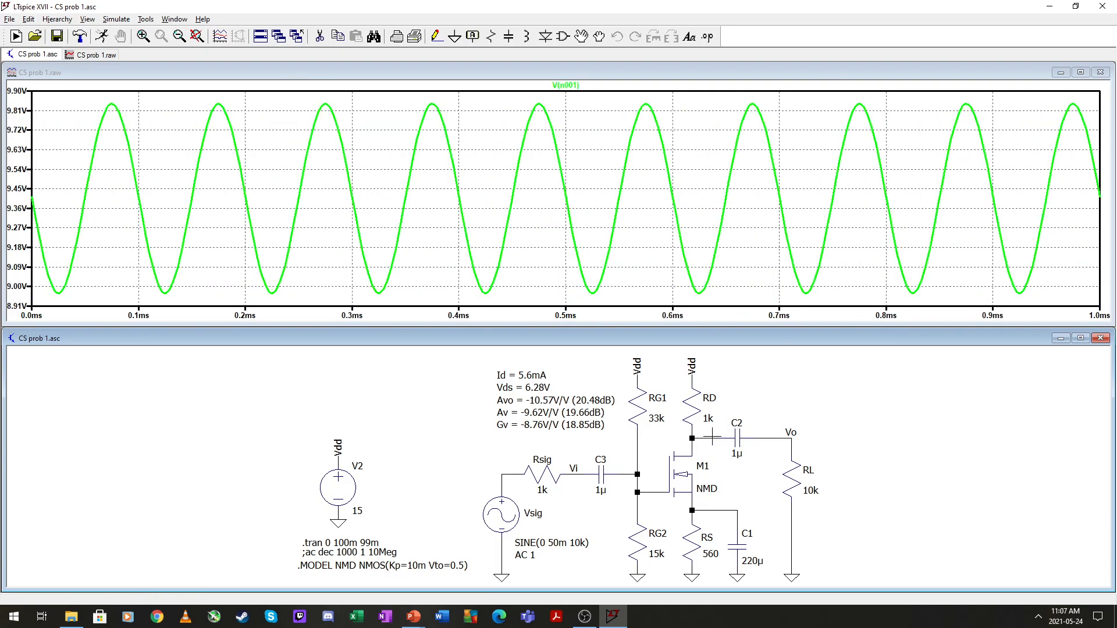
pyautogui.click(706, 510)
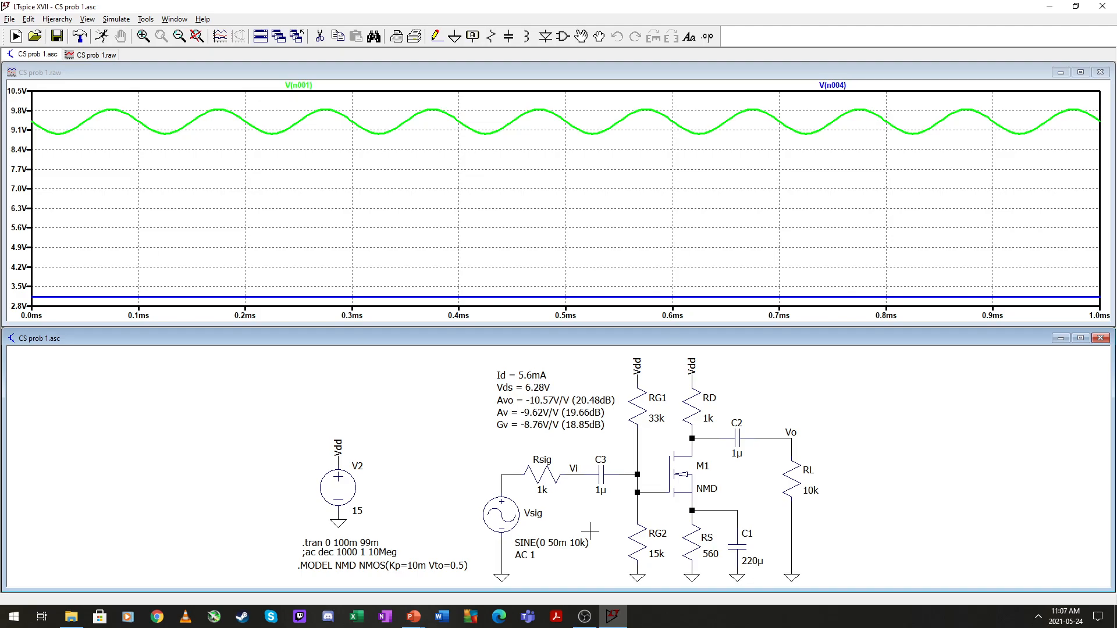
pyautogui.click(762, 438)
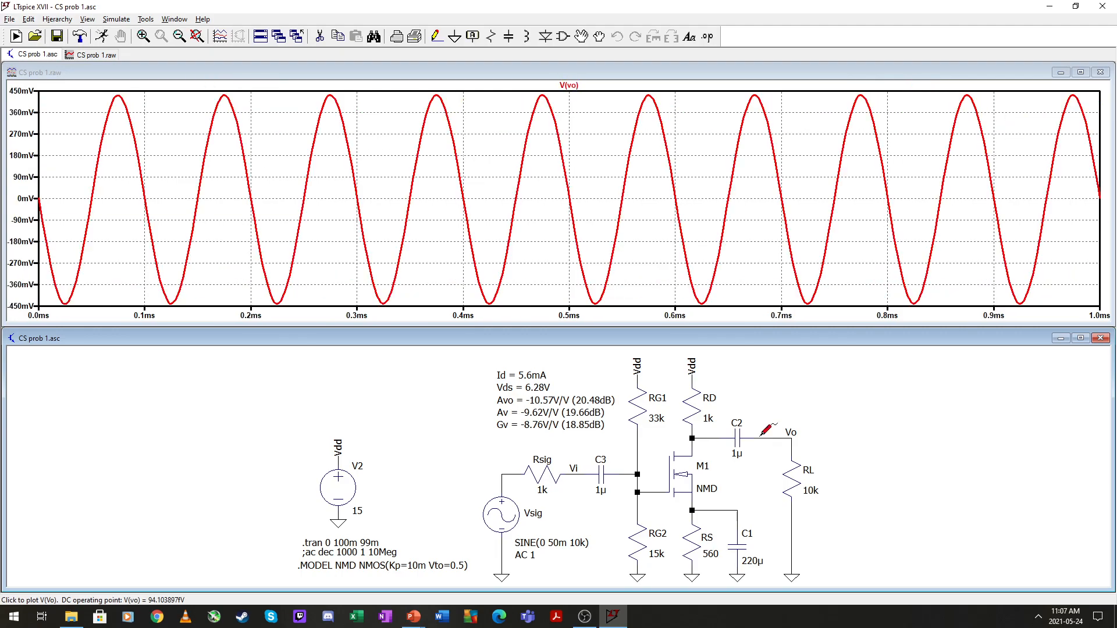
# - Rerun the transient simulation with RD set to 1.2k and plot M1's drain voltage, followed by Vo alone
pyautogui.rightClick(710, 418)
pyautogui.write('1.2k')
pyautogui.press('Return')
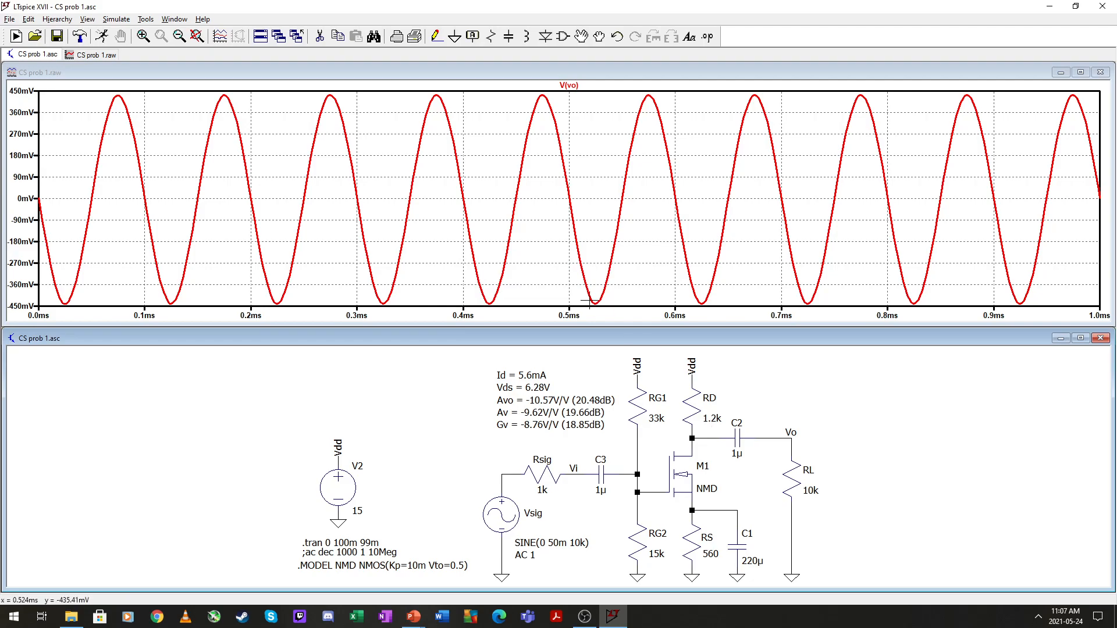
pyautogui.click(101, 36)
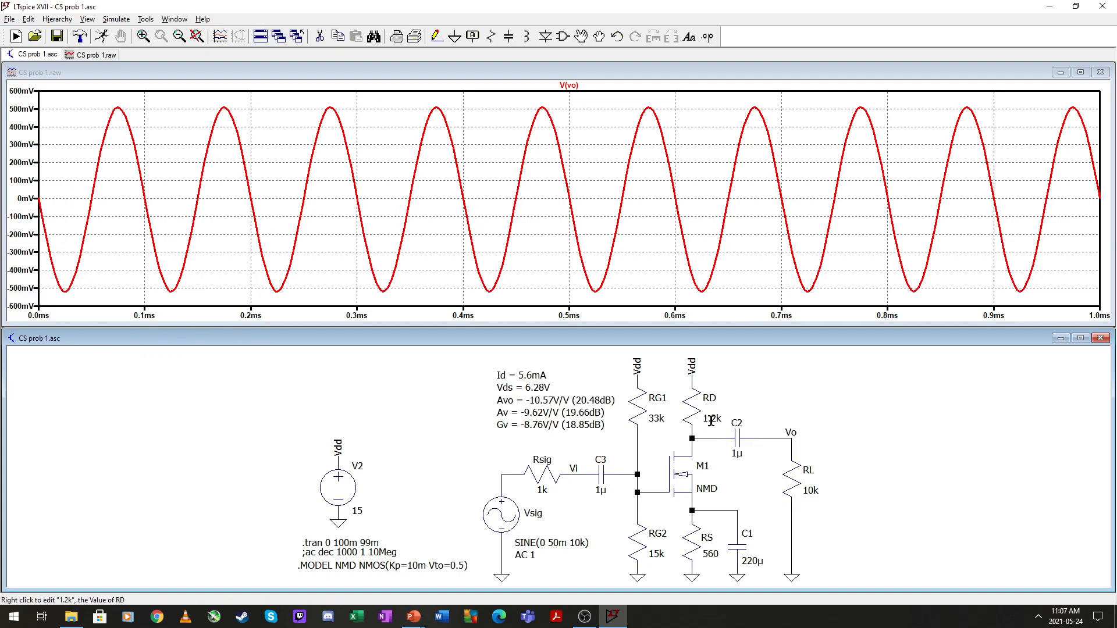
pyautogui.click(705, 439)
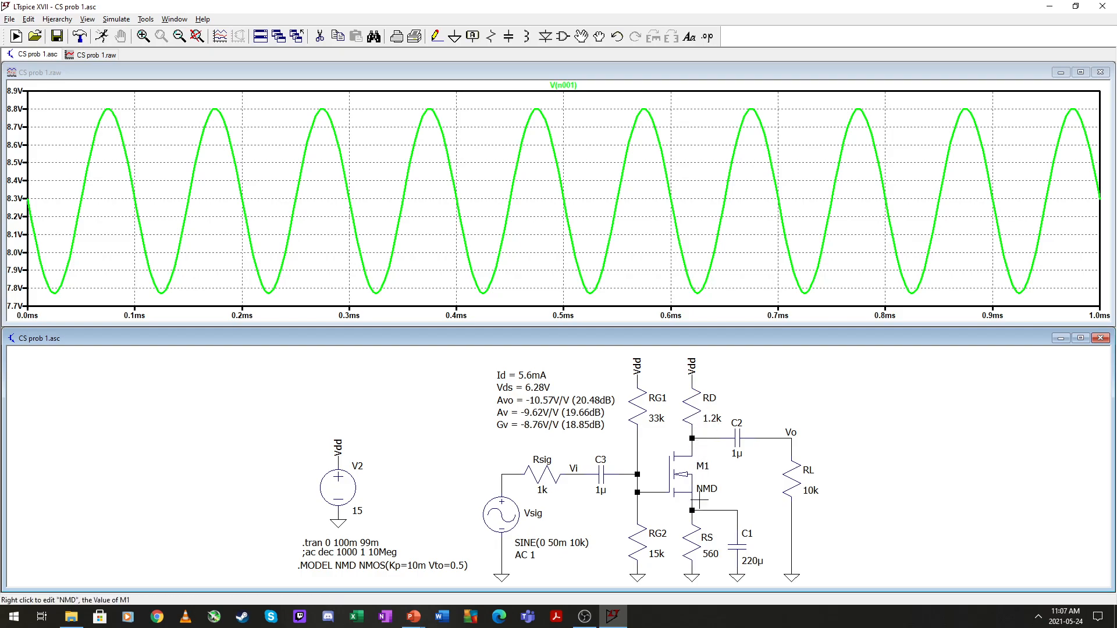
pyautogui.click(759, 438)
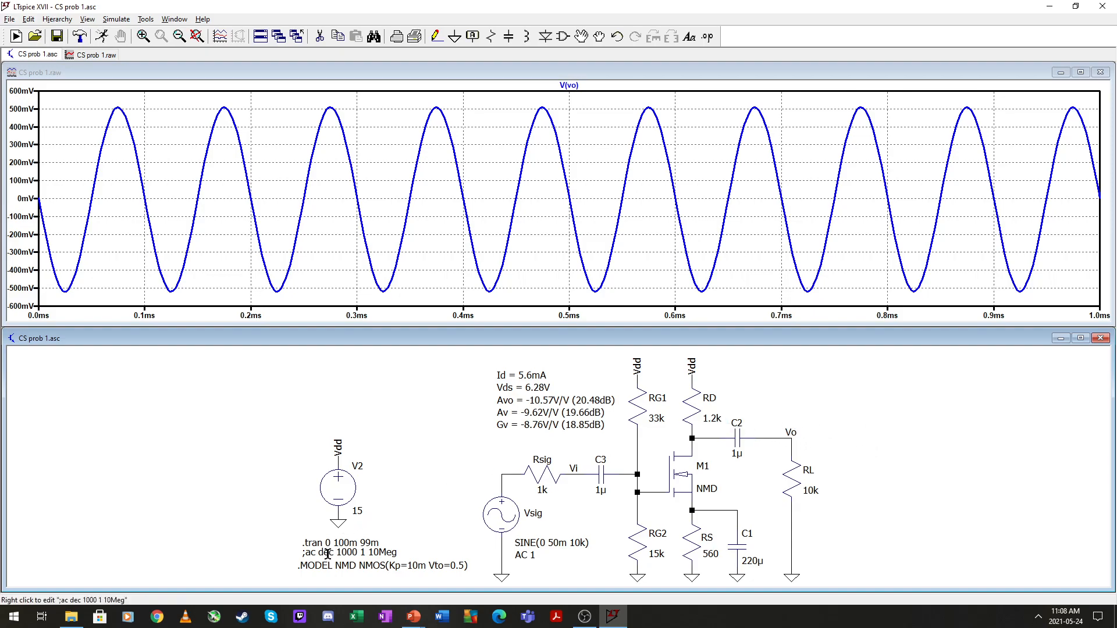
# - Set the drain resistor RD back to 1k
pyautogui.rightClick(713, 419)
pyautogui.write('1k')
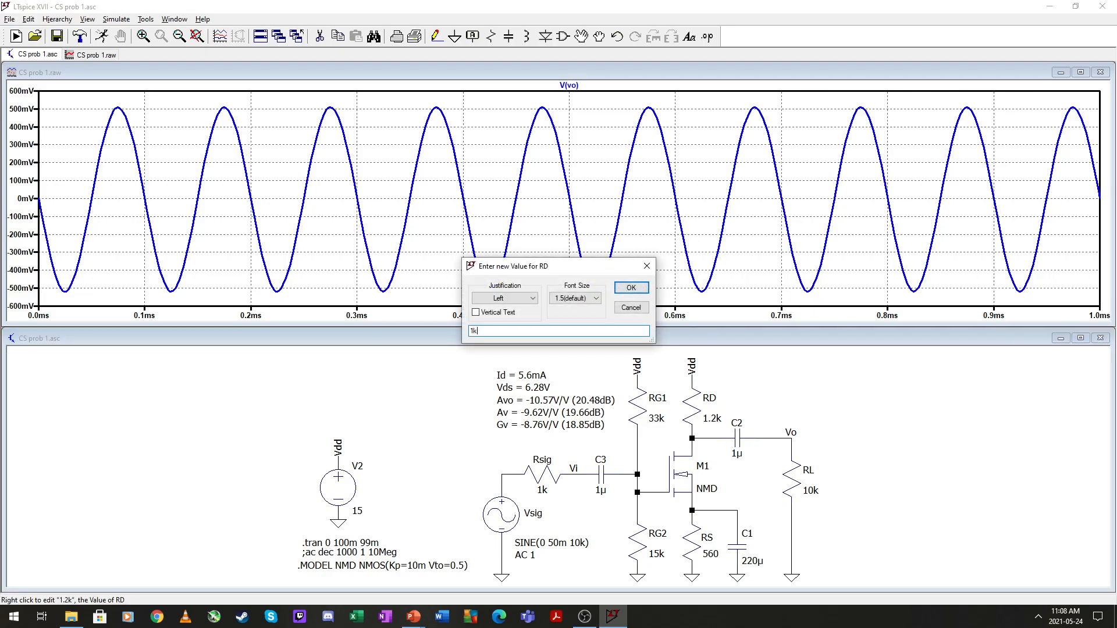
pyautogui.press('Return')
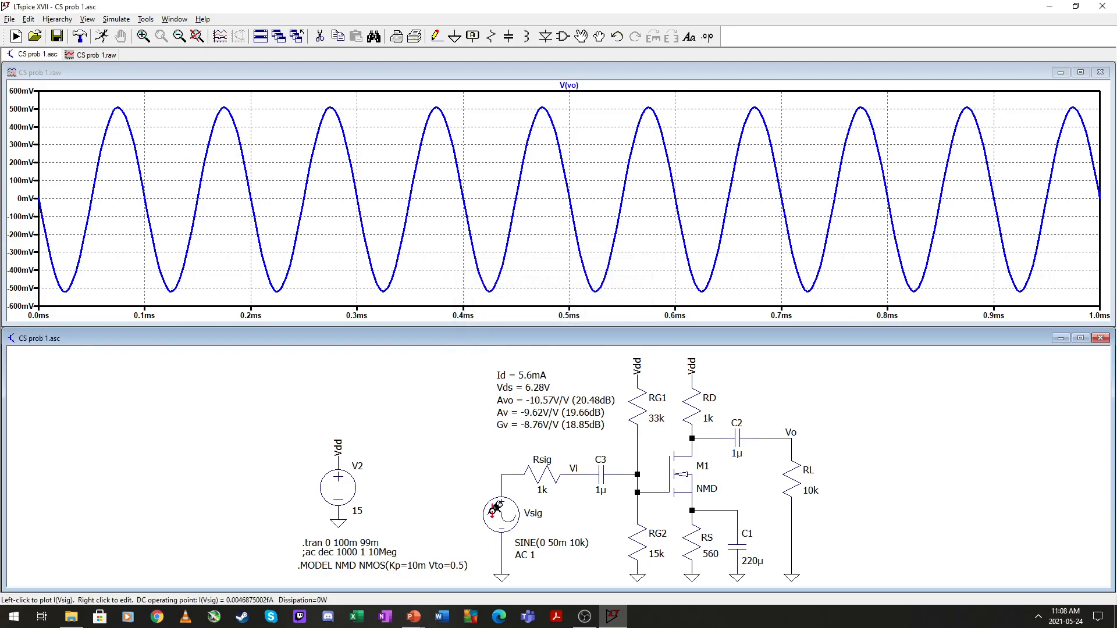
# - Activate the commented-out AC sweep directive so that it reads .ac dec 1000 1 10Meg
pyautogui.rightClick(321, 552)
pyautogui.press('Home')
pyautogui.press('Delete')
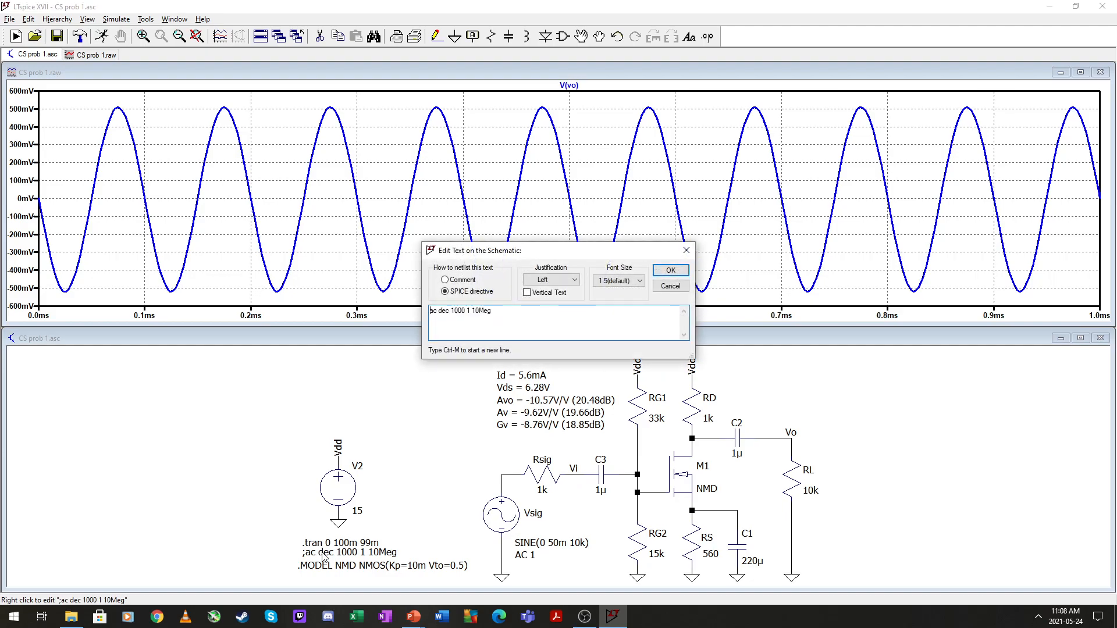
pyautogui.press('Return')
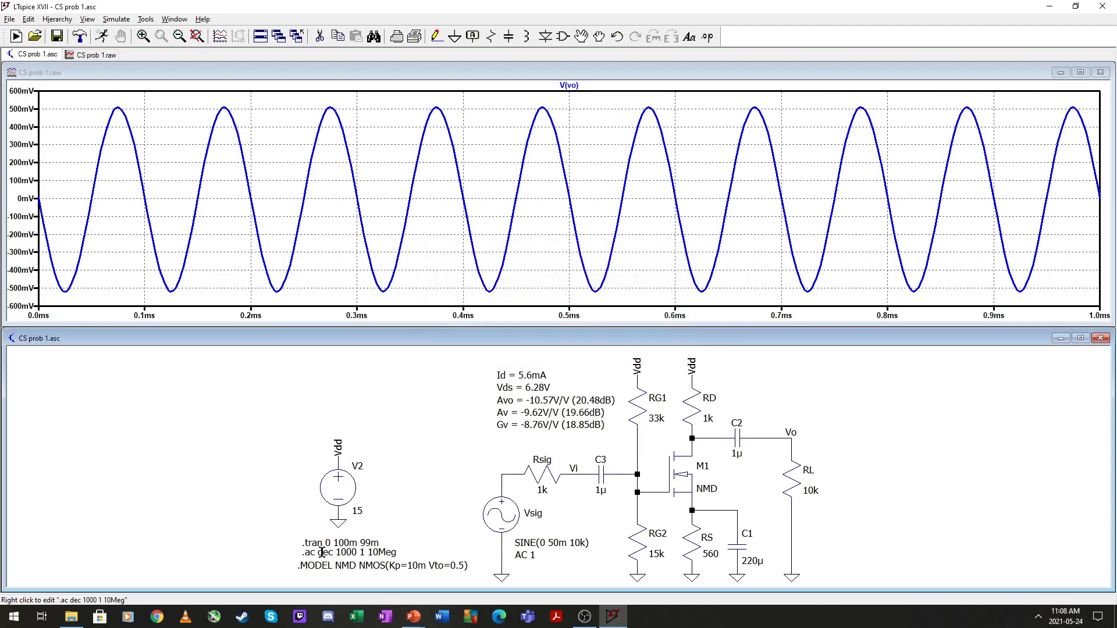
# - Run the AC analysis instead of the transient one and place a cursor on the Vo trace at about 37.6 kHz
pyautogui.click(104, 36)
pyautogui.click(522, 294)
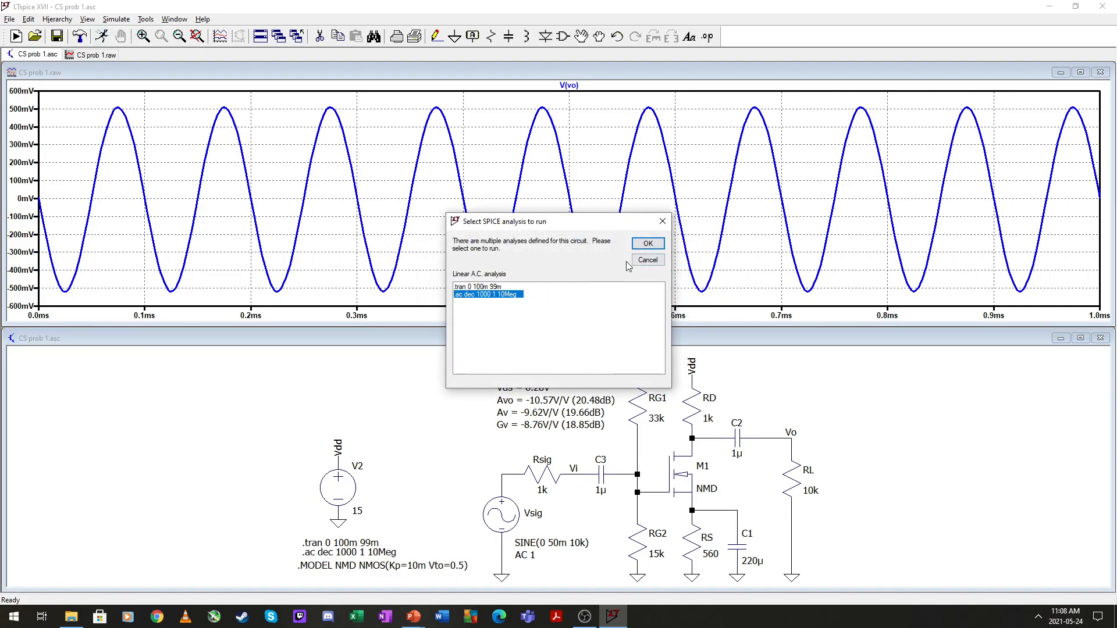
pyautogui.click(652, 249)
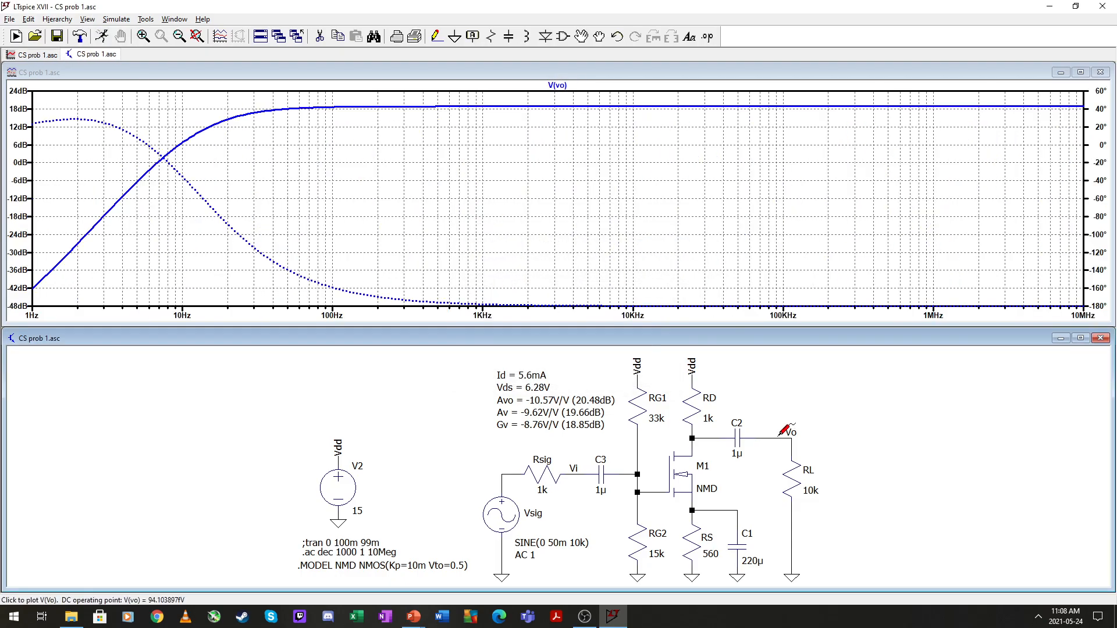
pyautogui.click(558, 85)
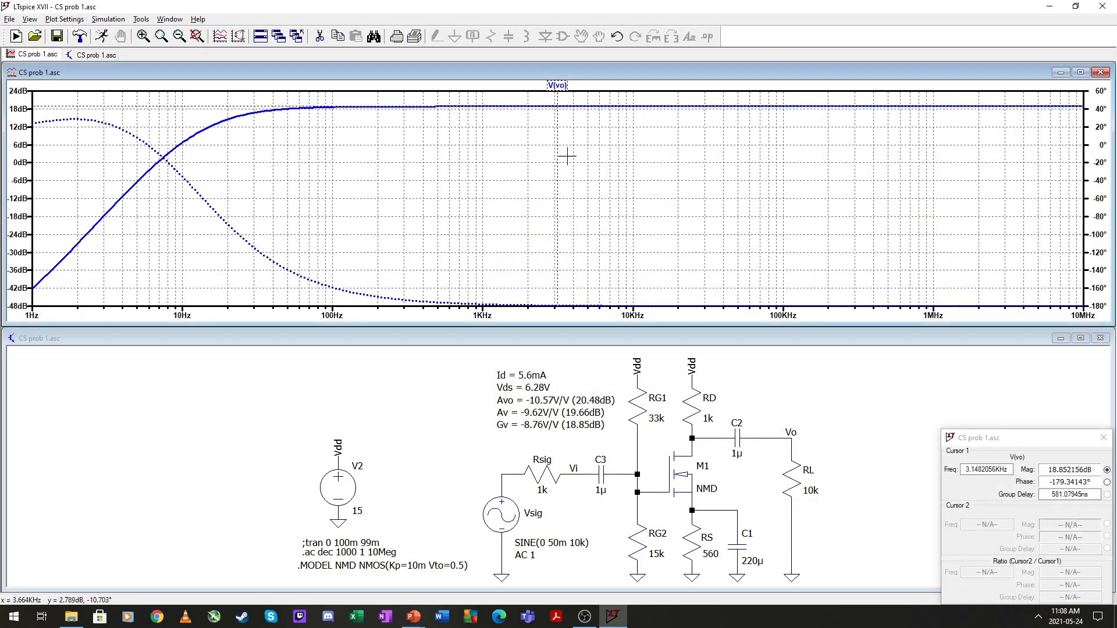
pyautogui.moveTo(558, 197); pyautogui.dragTo(720, 199)
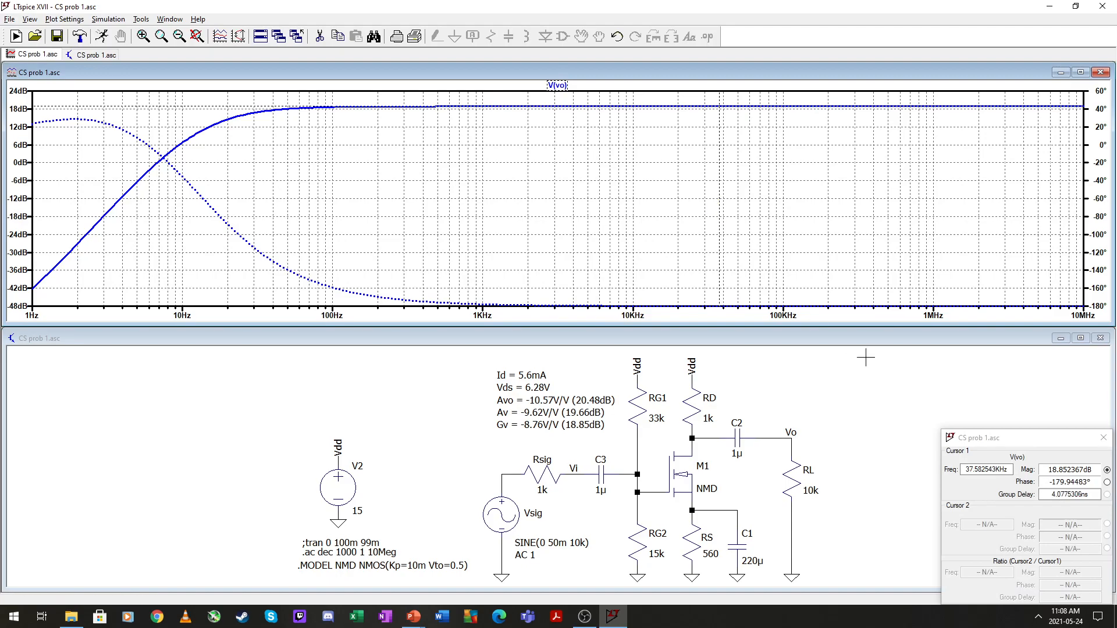
# - Set the source resistor Rsig to 1 and rerun the AC analysis
pyautogui.rightClick(542, 490)
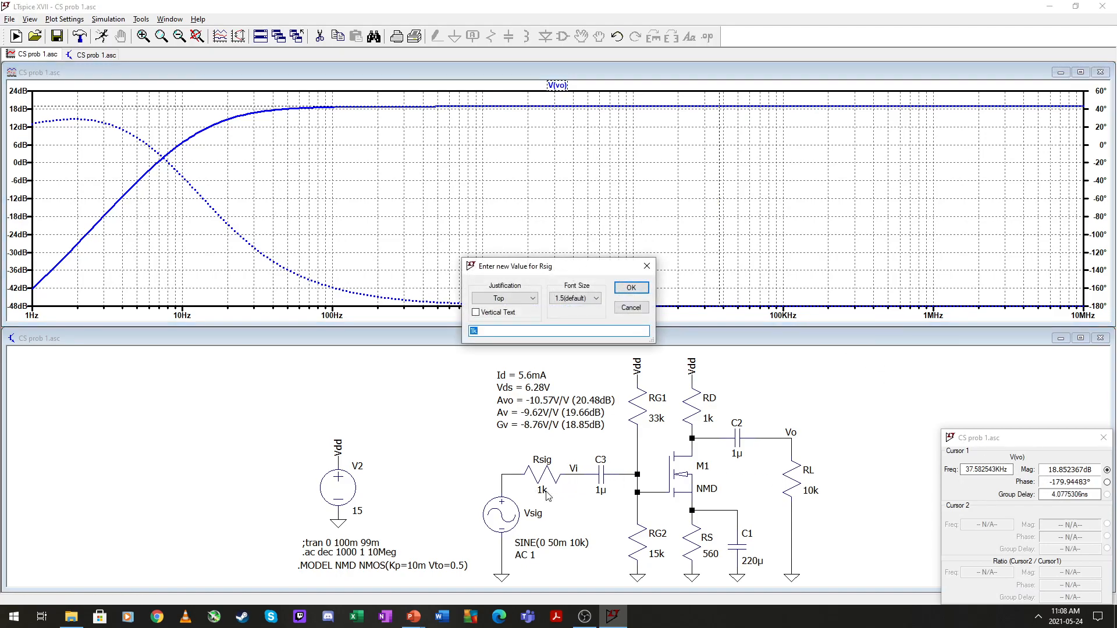
pyautogui.press('Return')
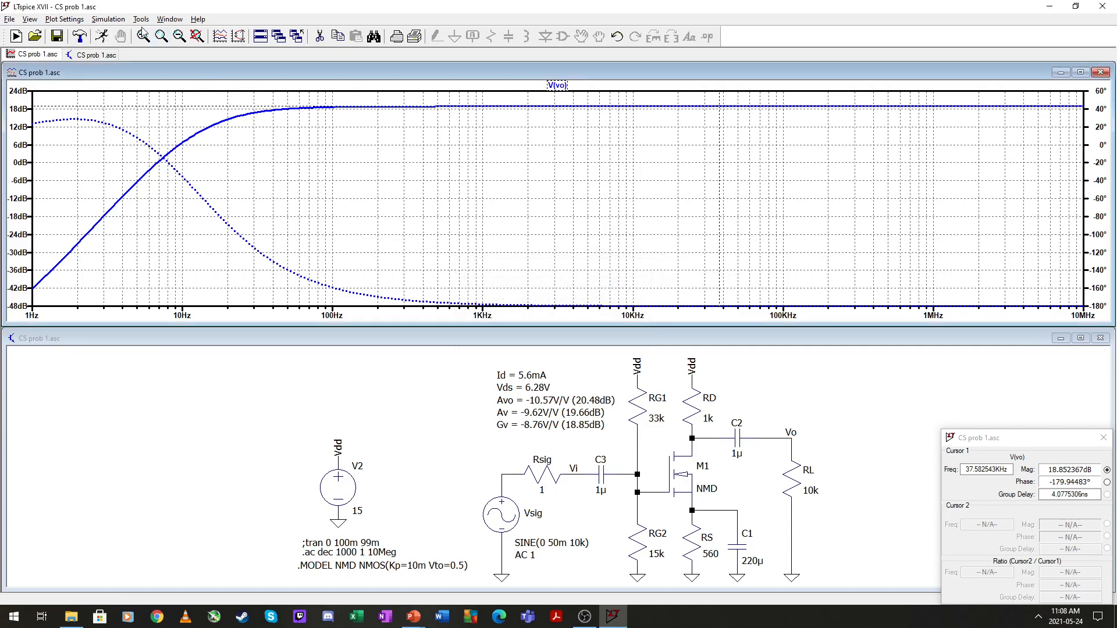
pyautogui.click(103, 39)
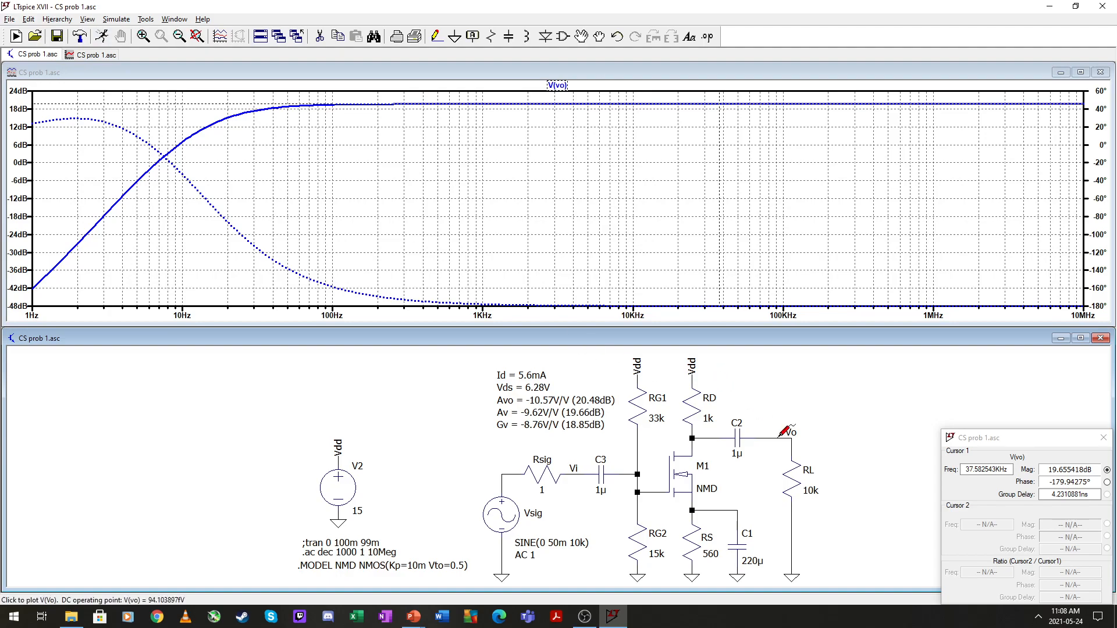
# - Set the load resistor RL to 10Meg and rerun the AC analysis
pyautogui.rightClick(812, 490)
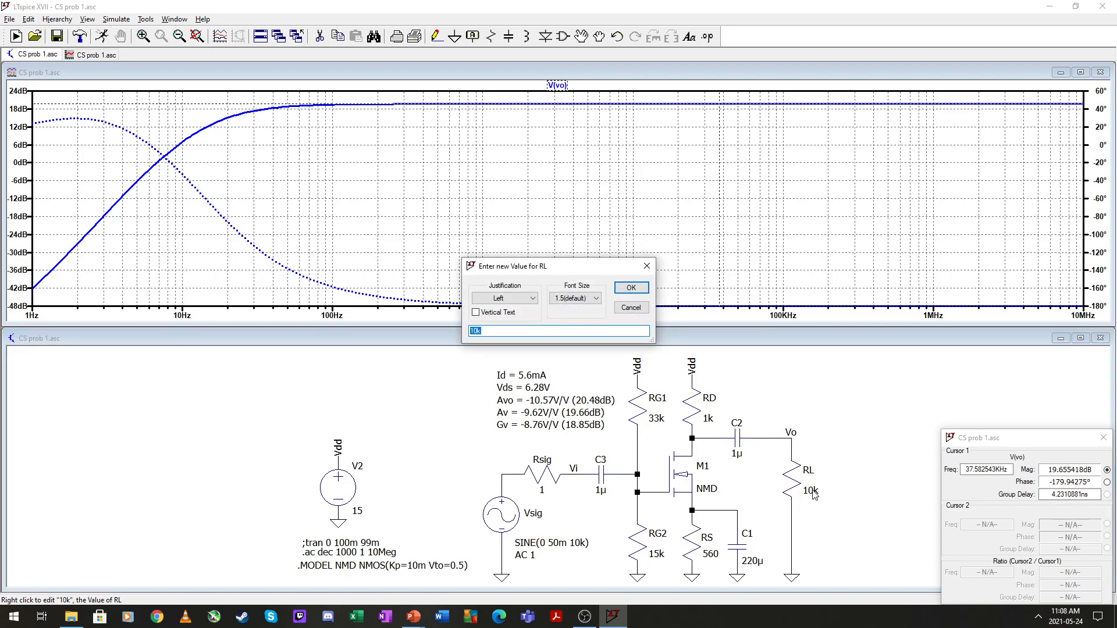
pyautogui.write('10Meg')
pyautogui.press('Return')
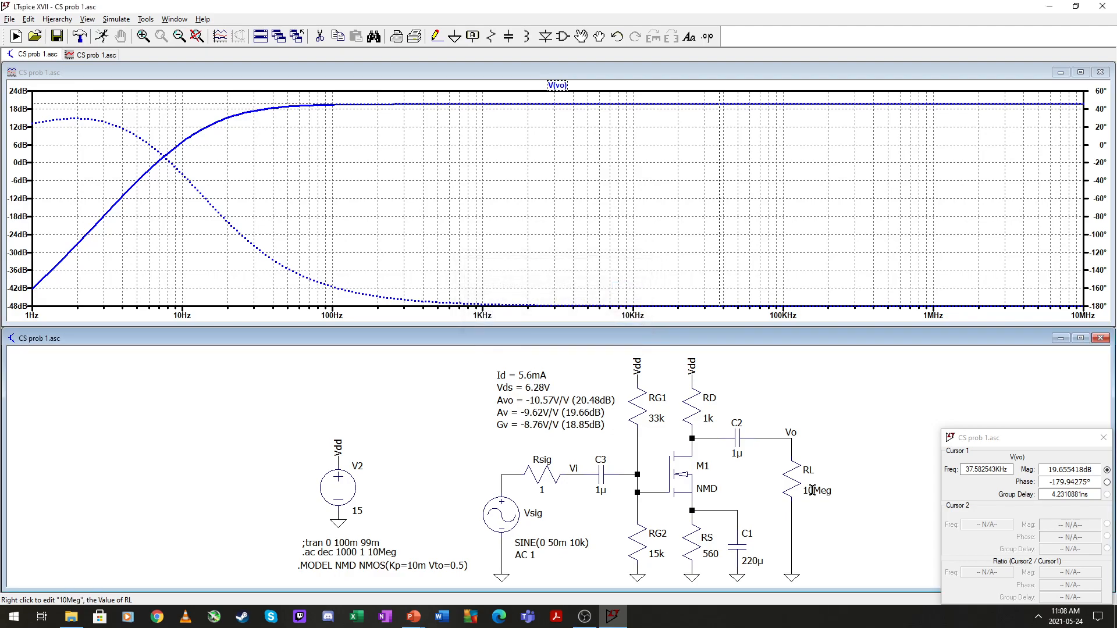
pyautogui.click(109, 37)
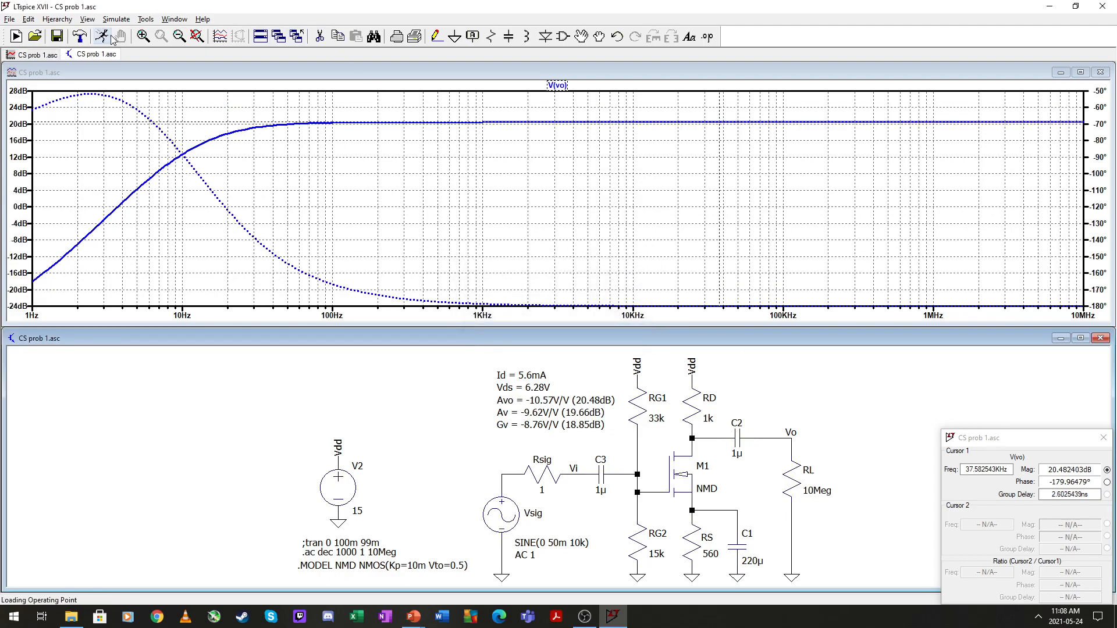